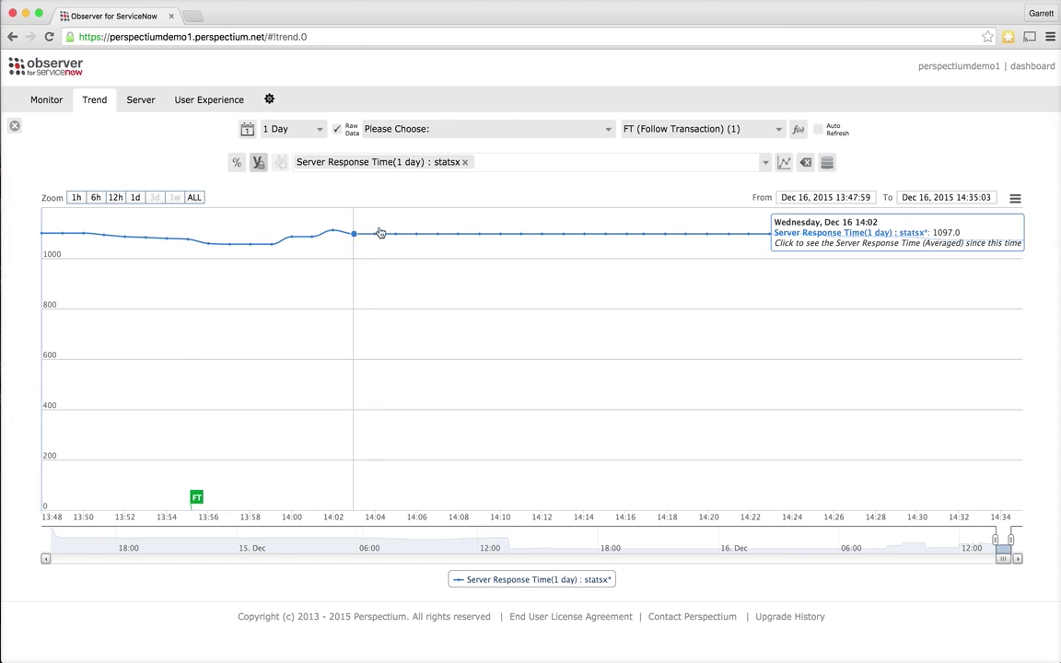
Add the followed user's response_time metric to the trend chart alongside the Server Response Time series and plot it
mouse_move(196, 497)
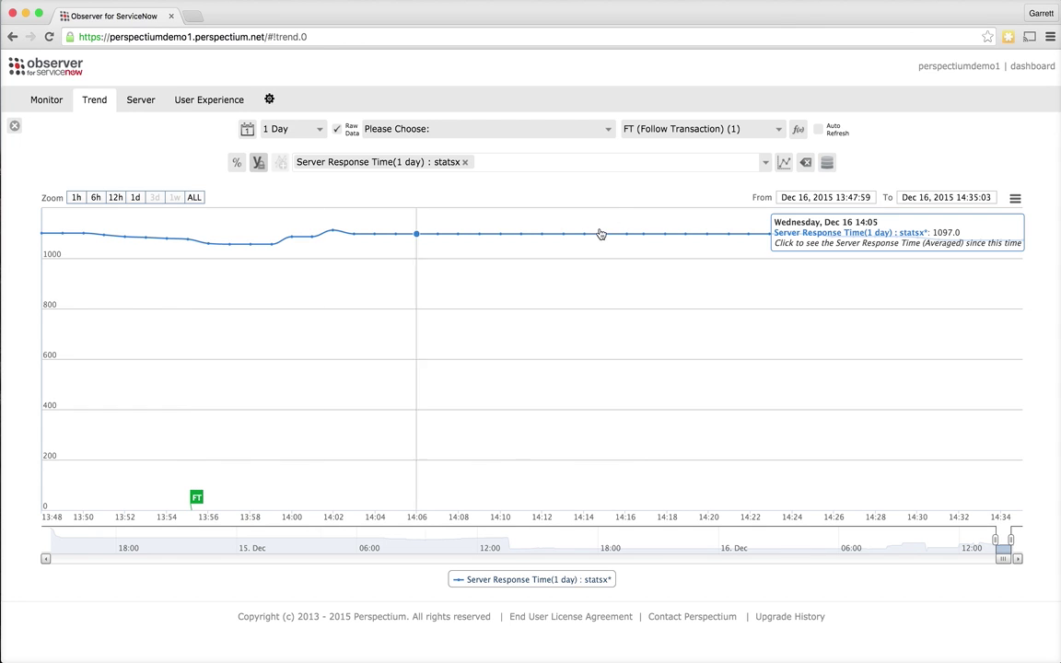
left_click(571, 168)
type("F")
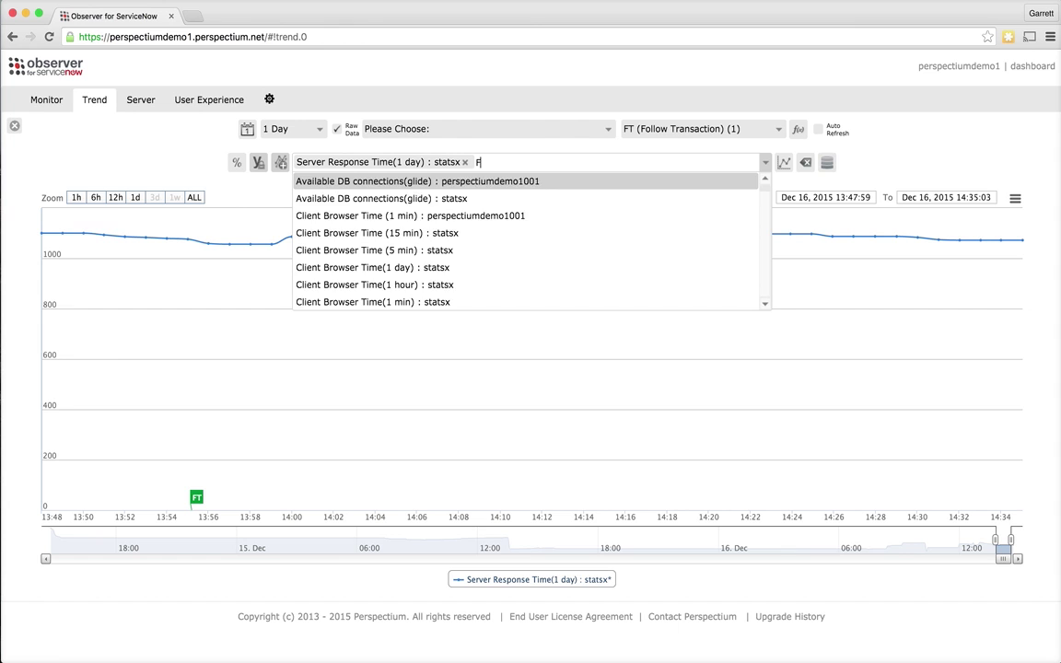
type("OLLOW: garrett")
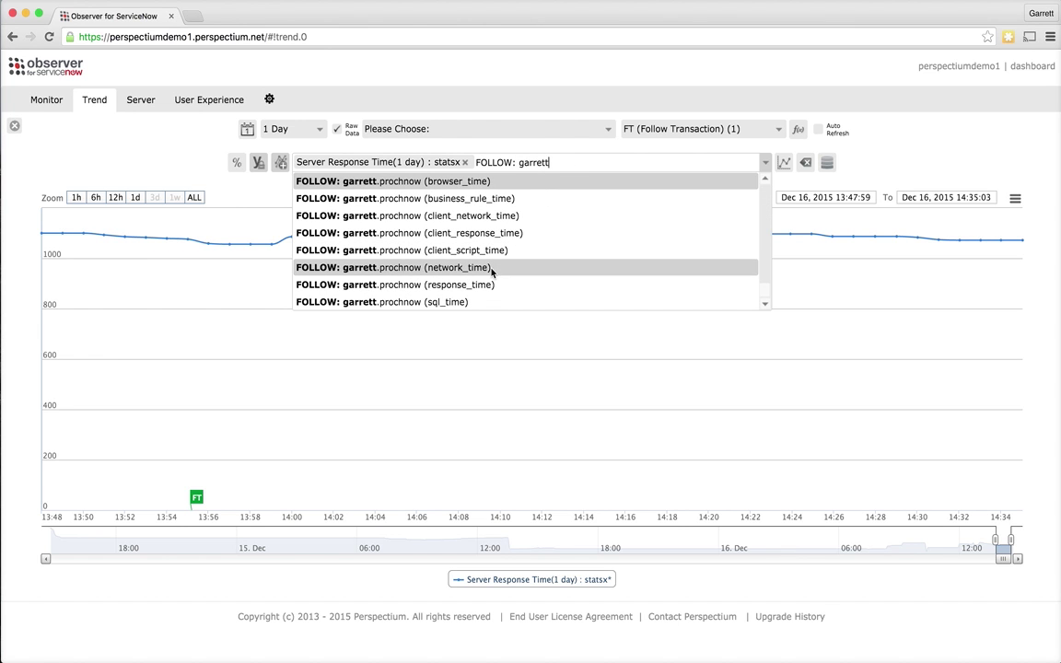
left_click(485, 284)
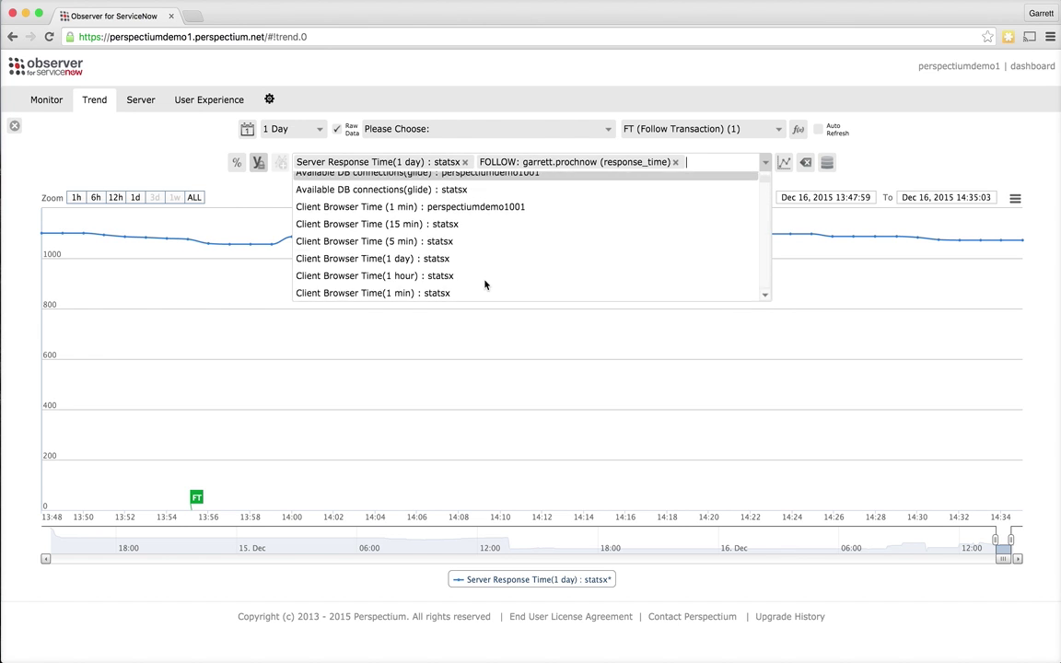
left_click(783, 166)
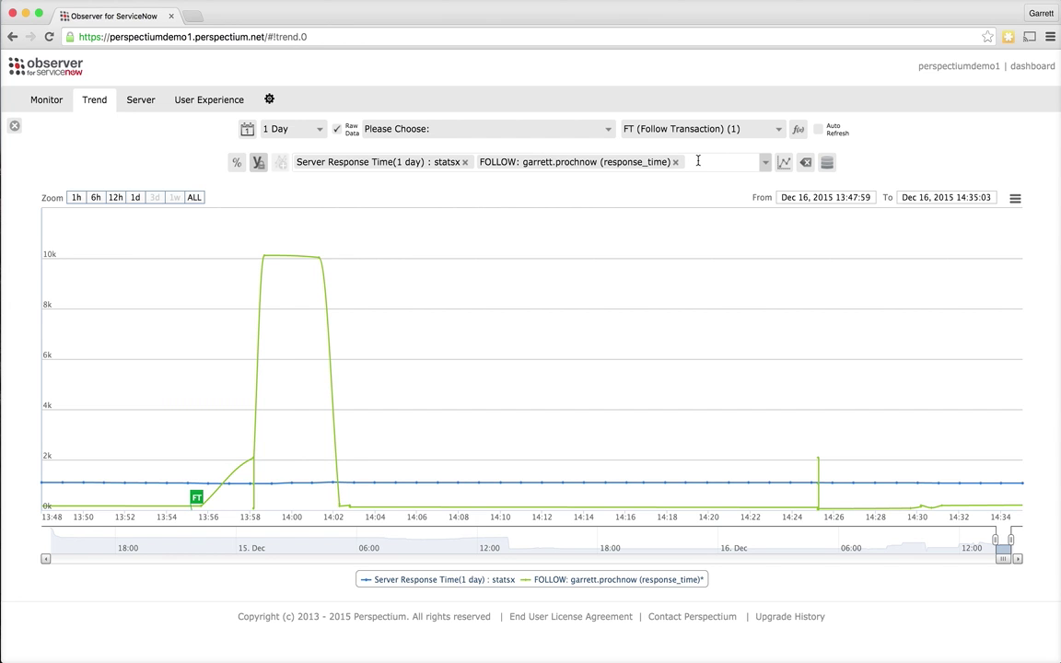
Add the followed user's sql_time and client_network_time metrics to the trend chart and plot them
left_click(698, 161)
type("fo")
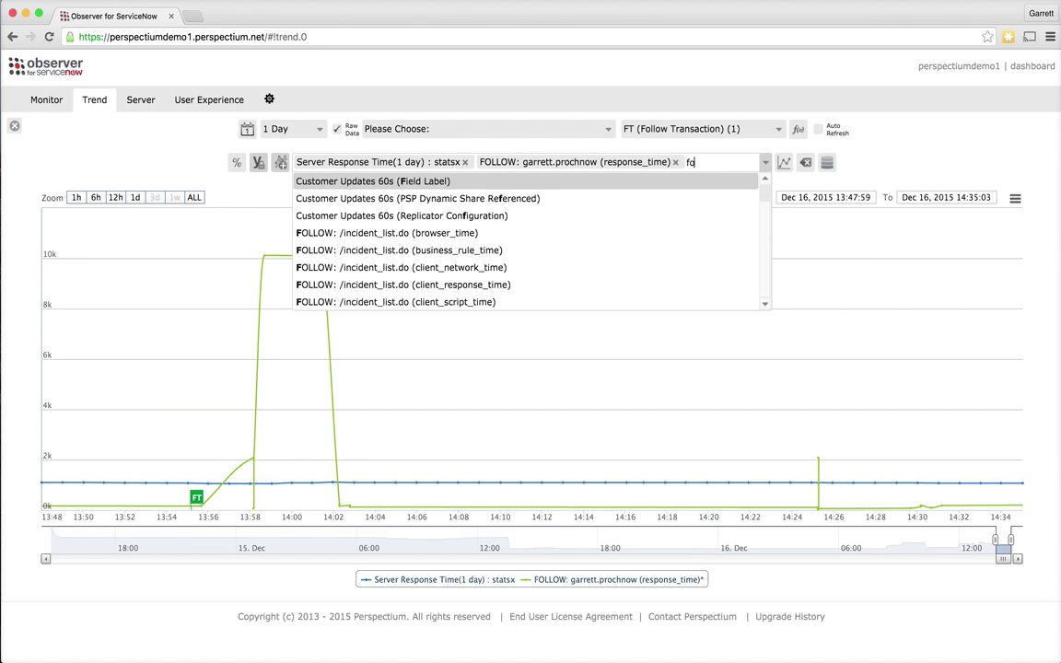
type("llow: garre")
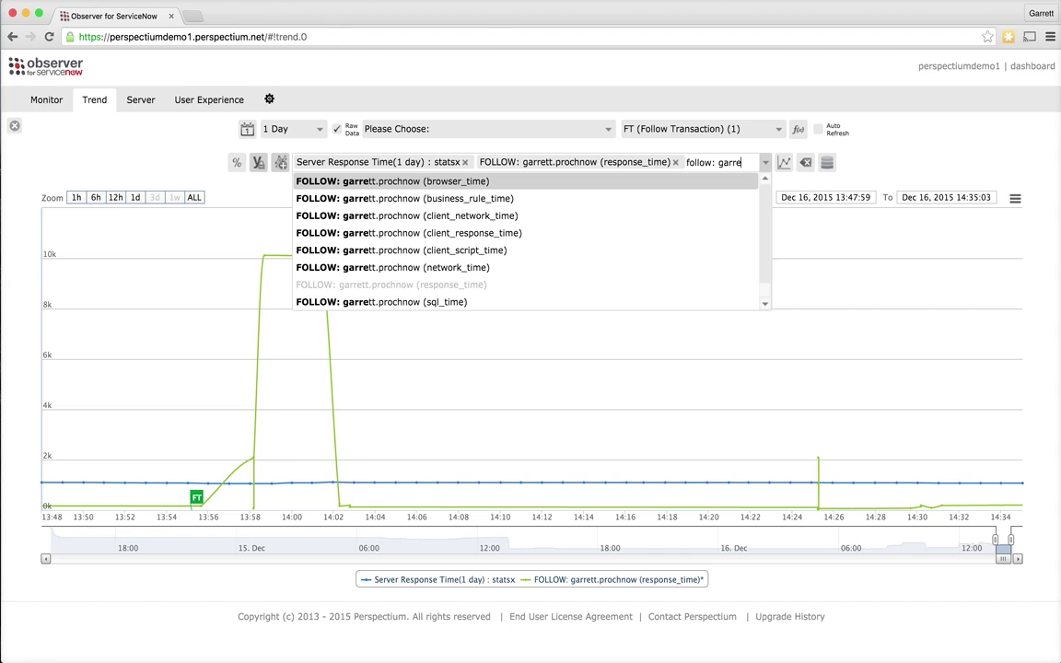
type("tt")
left_click(435, 302)
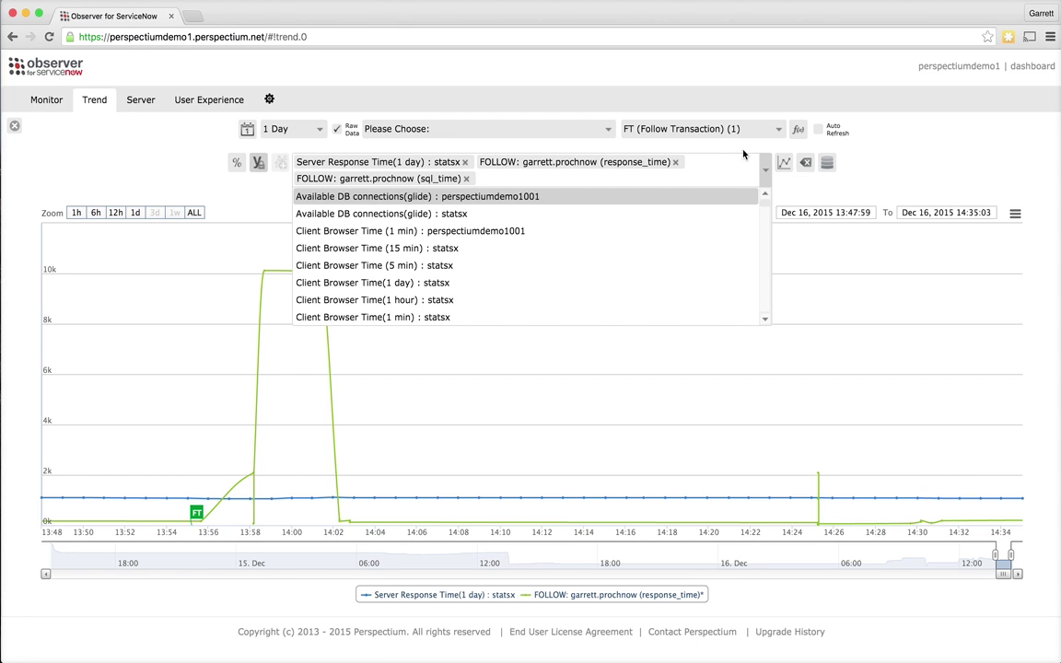
type("follow: gar")
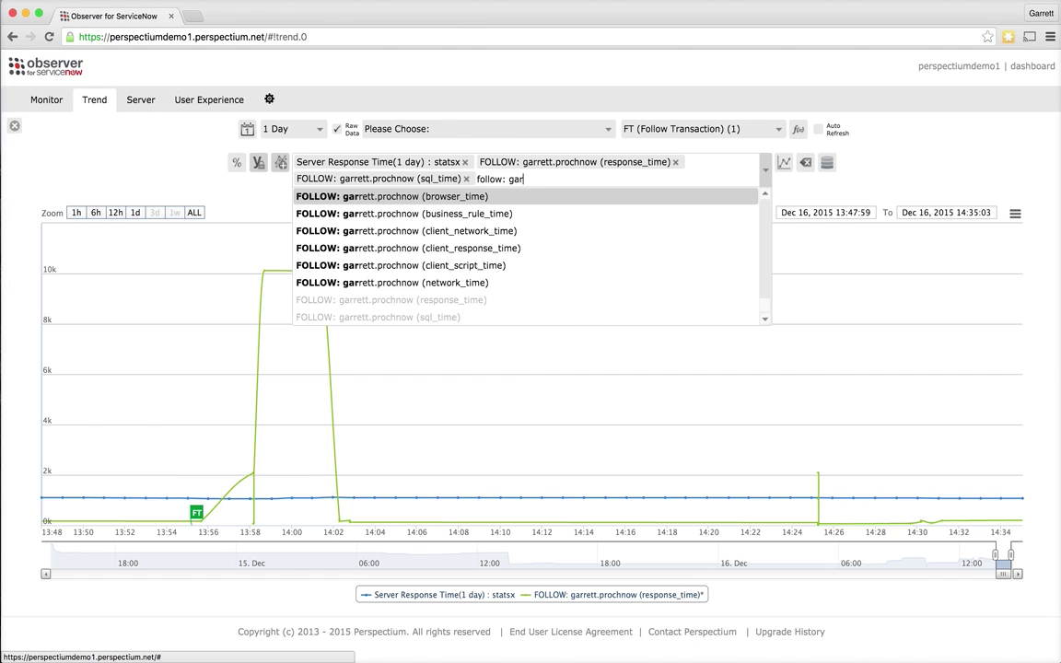
type("rett")
left_click(516, 231)
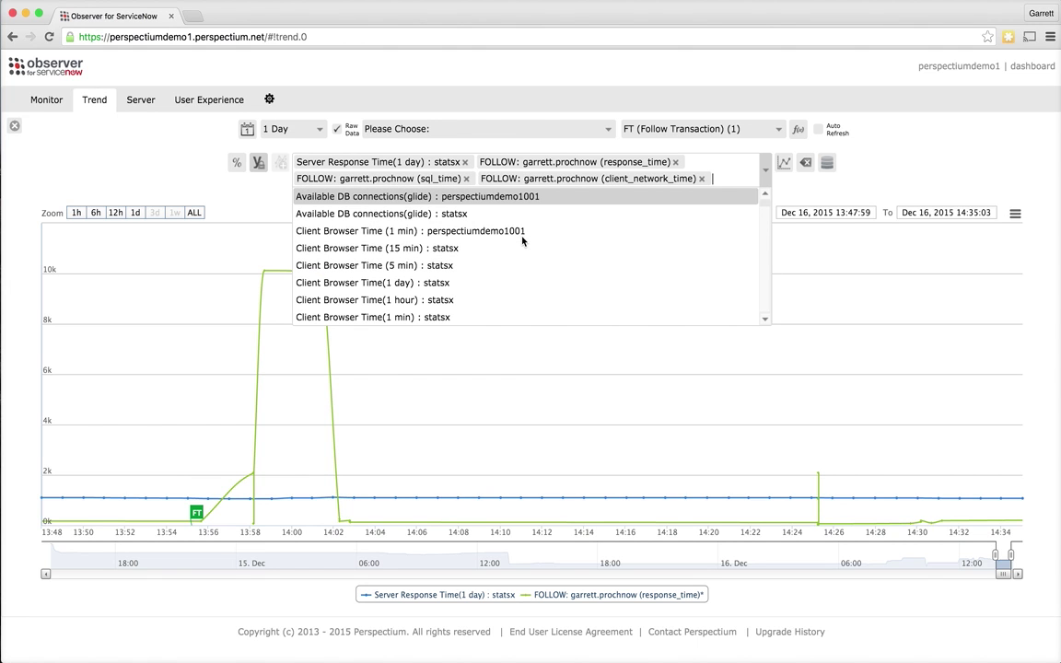
left_click(783, 162)
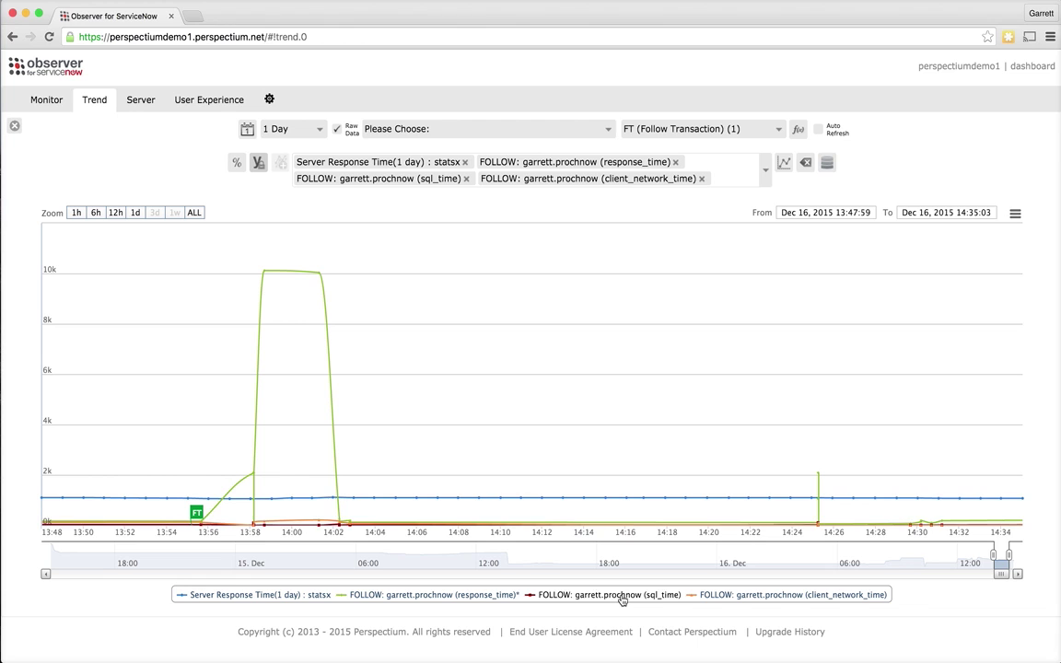
Hide and show again the sql_time and client_network_time series in the trend chart
left_click(622, 600)
left_click(623, 599)
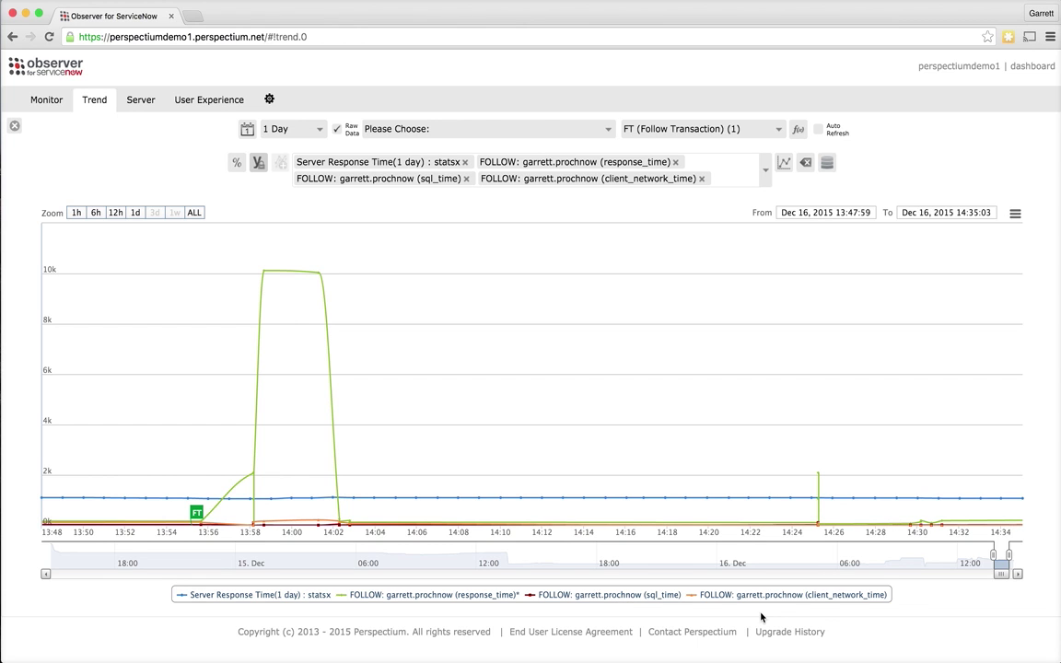
left_click(763, 600)
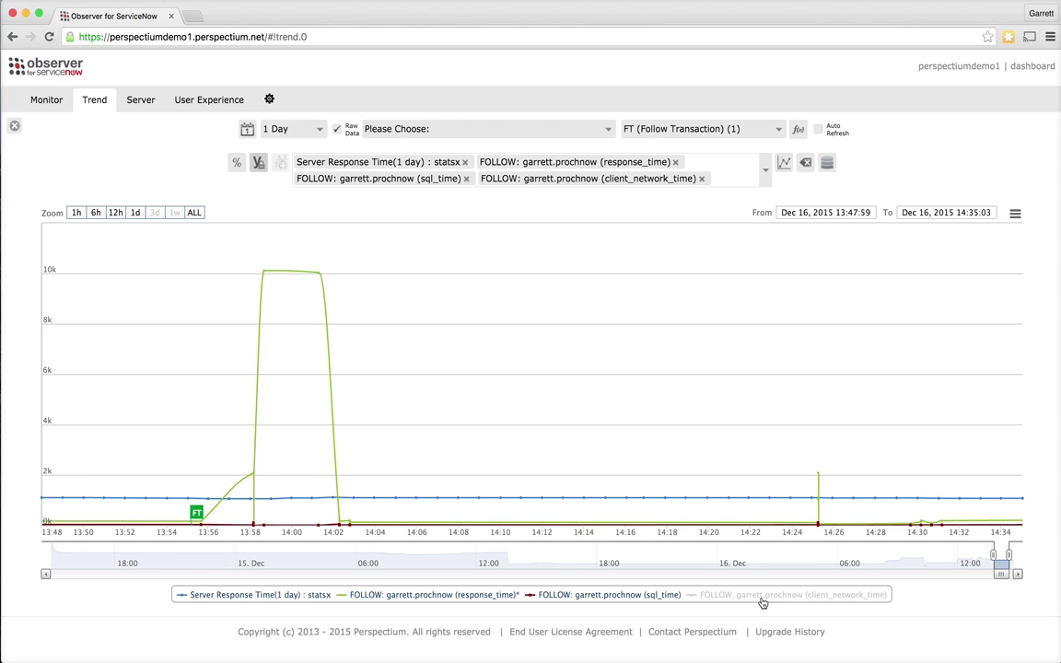
left_click(763, 600)
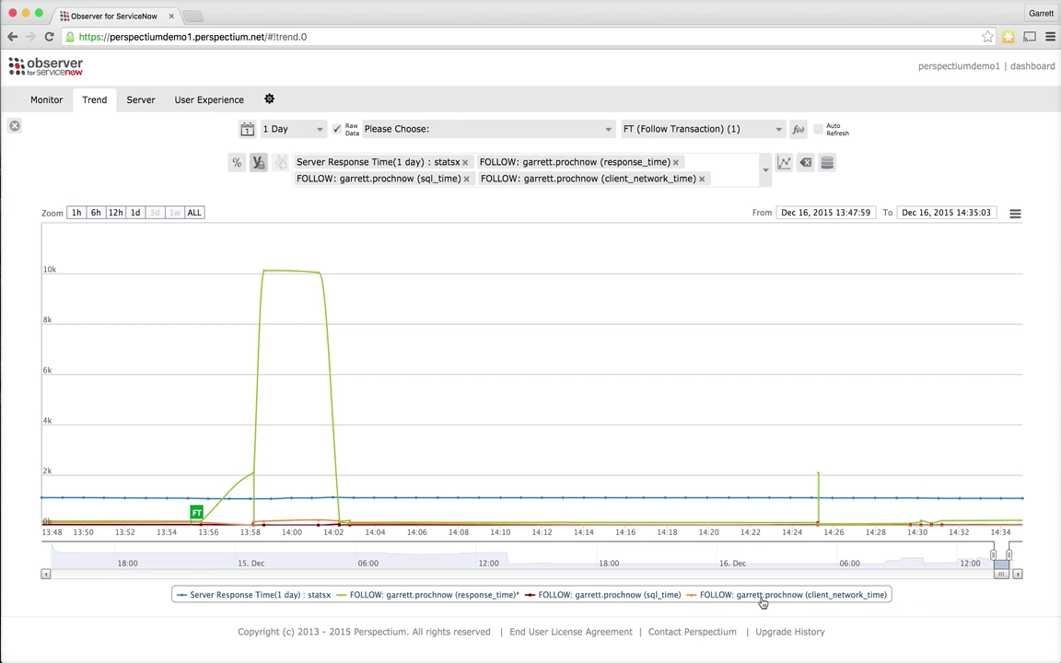
In the transaction log opened from the response_time spike near 13:59, show only the followed user's entries and sort by descending response time
left_click(269, 503)
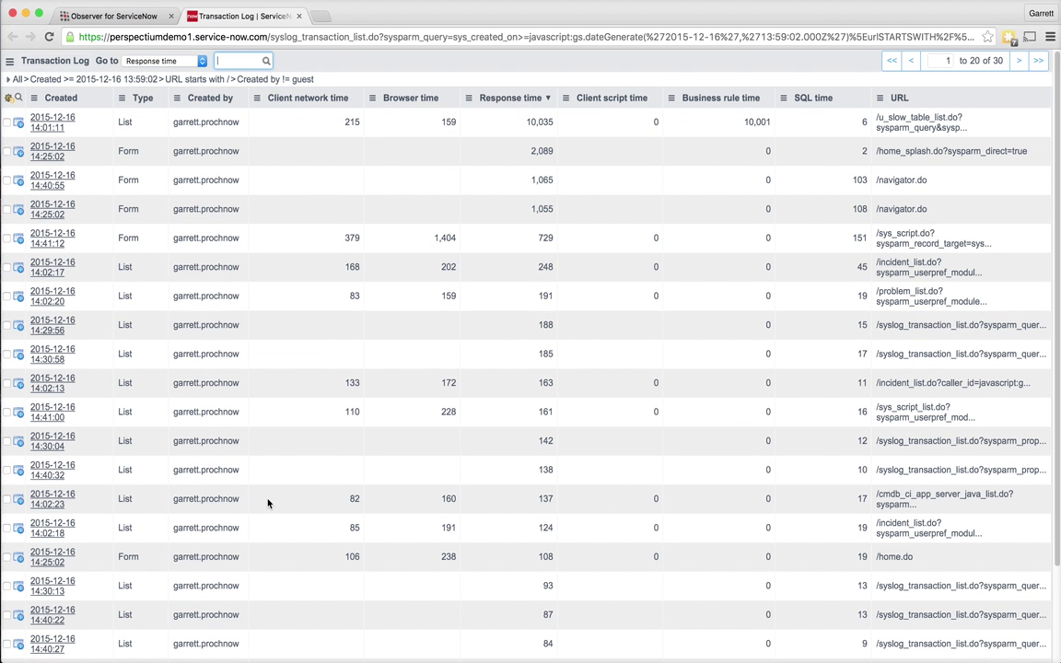
right_click(210, 131)
left_click(221, 137)
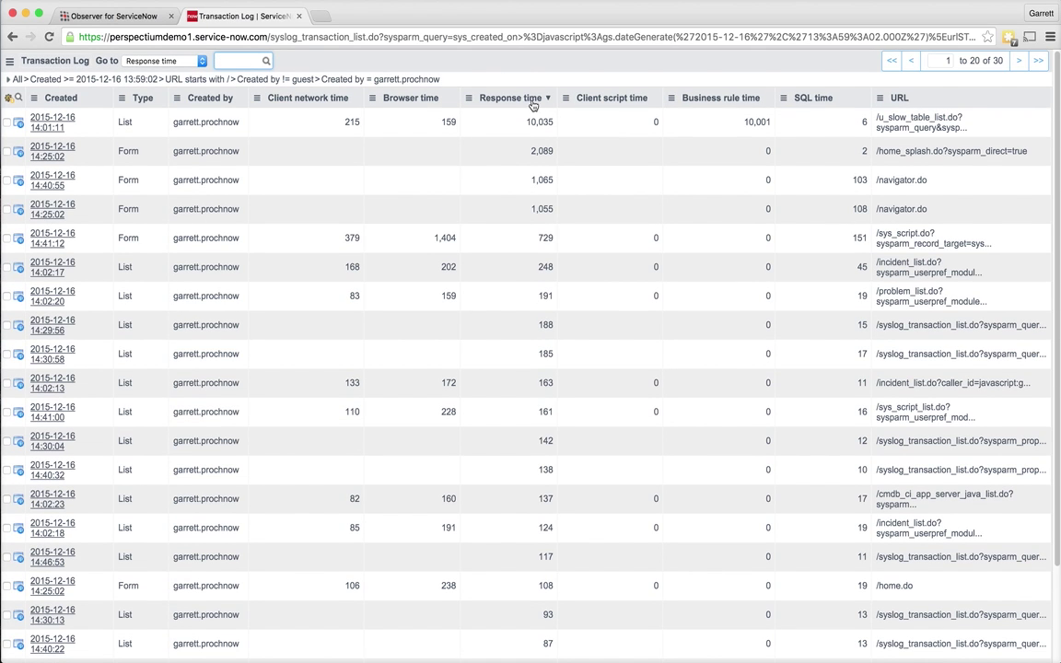
right_click(515, 102)
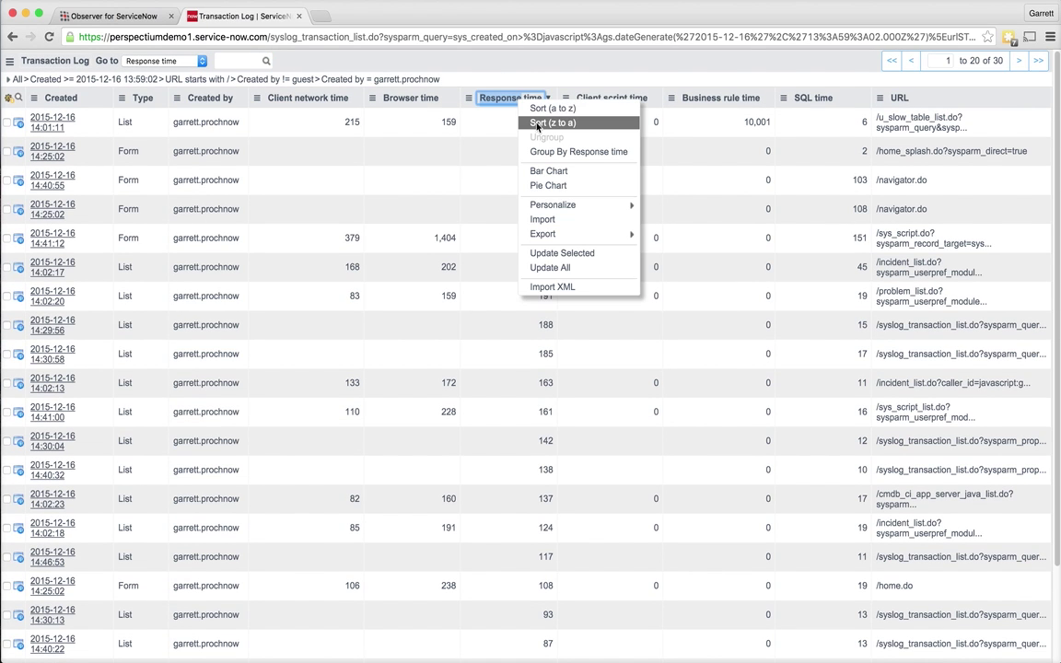
left_click(551, 123)
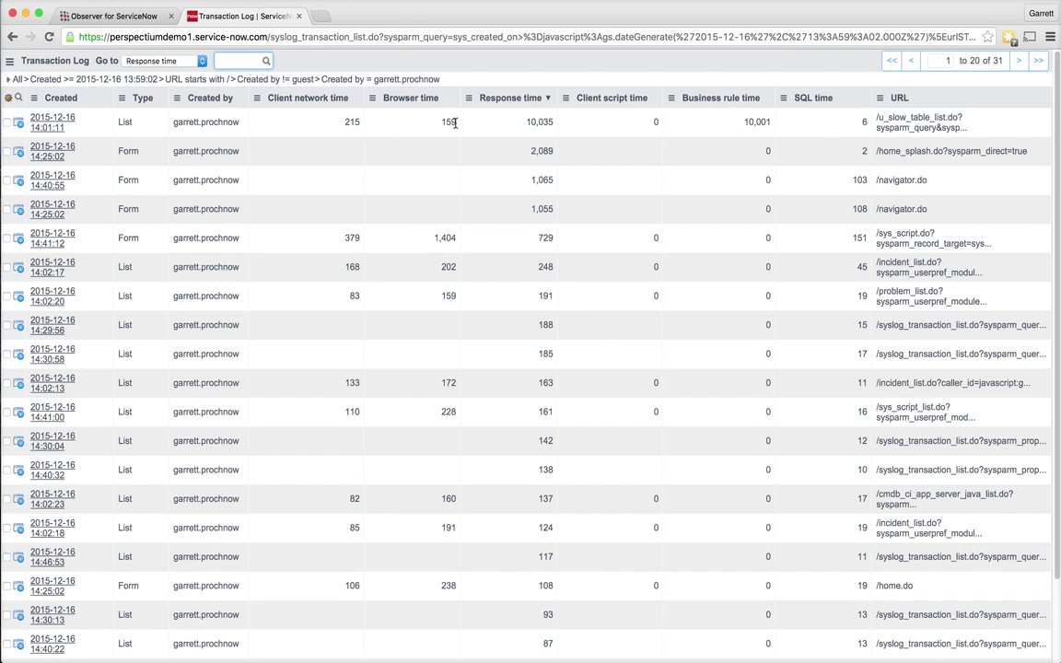
Go to the ServiceNow instance's home page and open Business Rules under System Definition
left_click(272, 35)
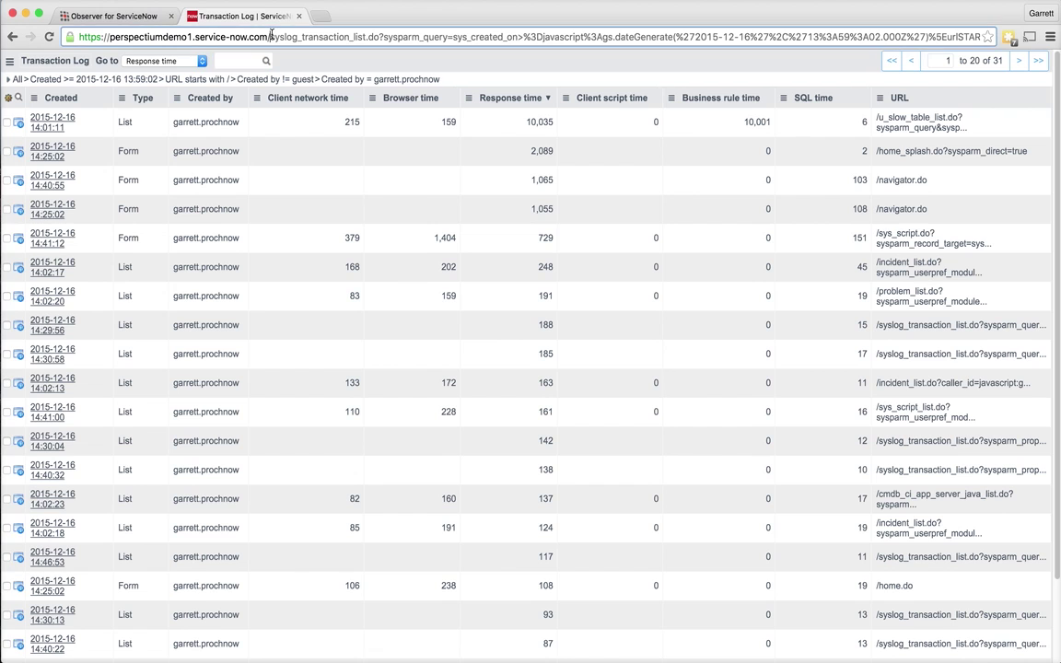
left_click(276, 37)
left_click_drag(269, 37, 488, 55)
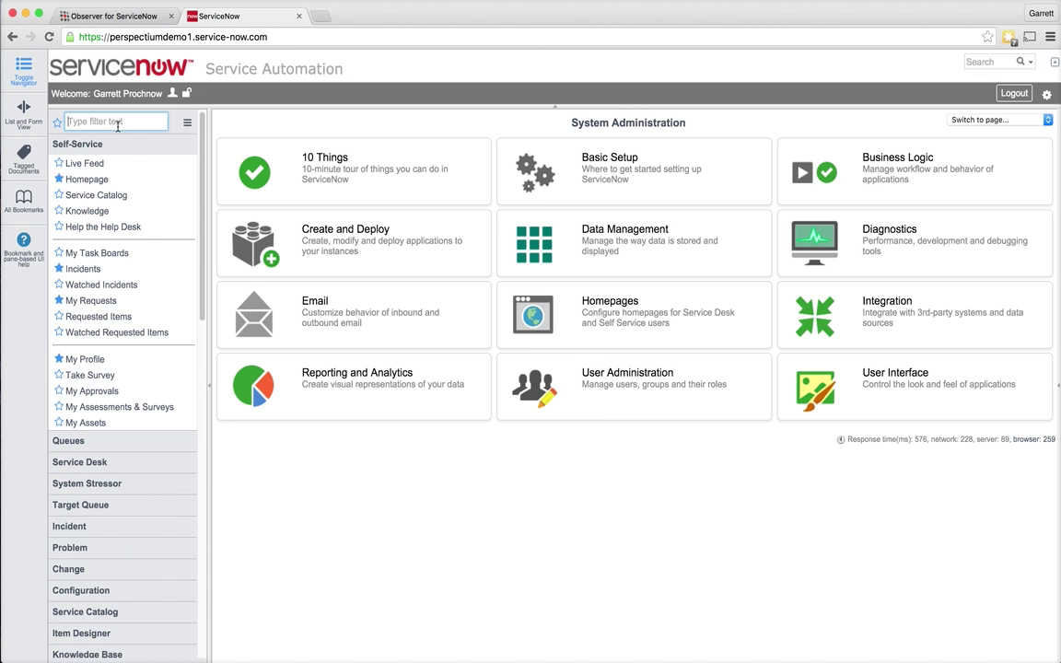
type("business rules")
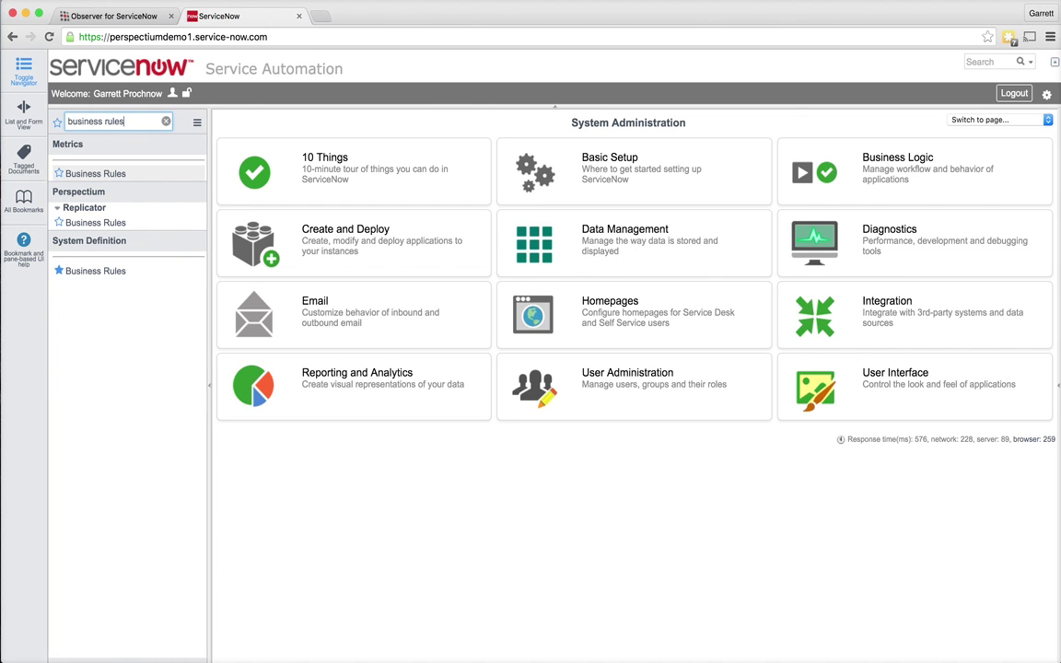
left_click(94, 271)
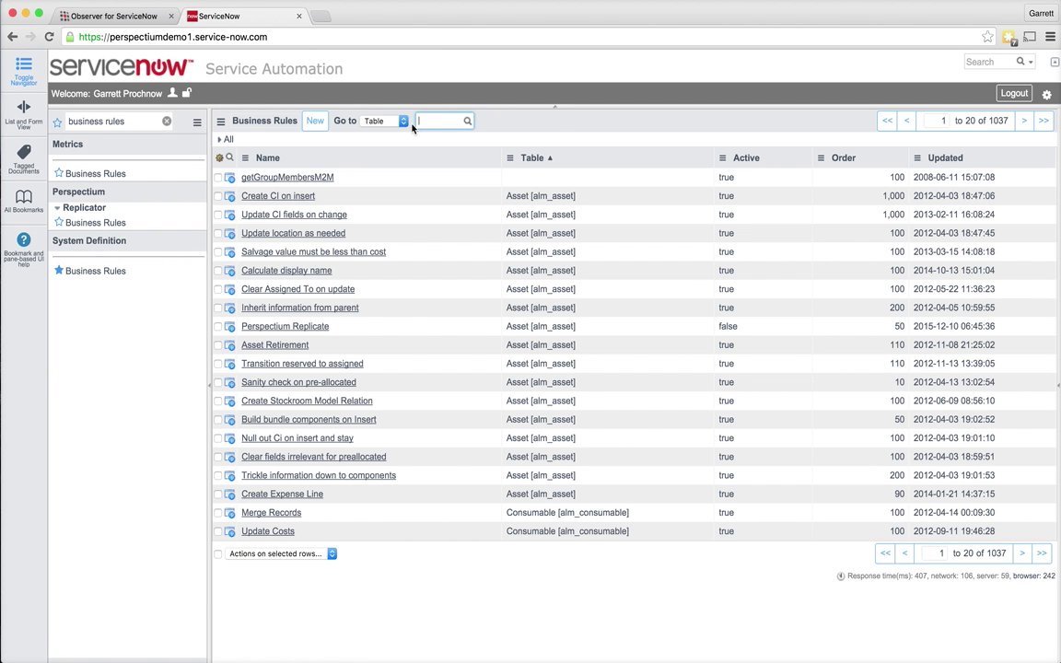
Filter the business rules by table with "*slow" and open Slow Business Rule to examine its run conditions and script
type("*slow")
key("Return")
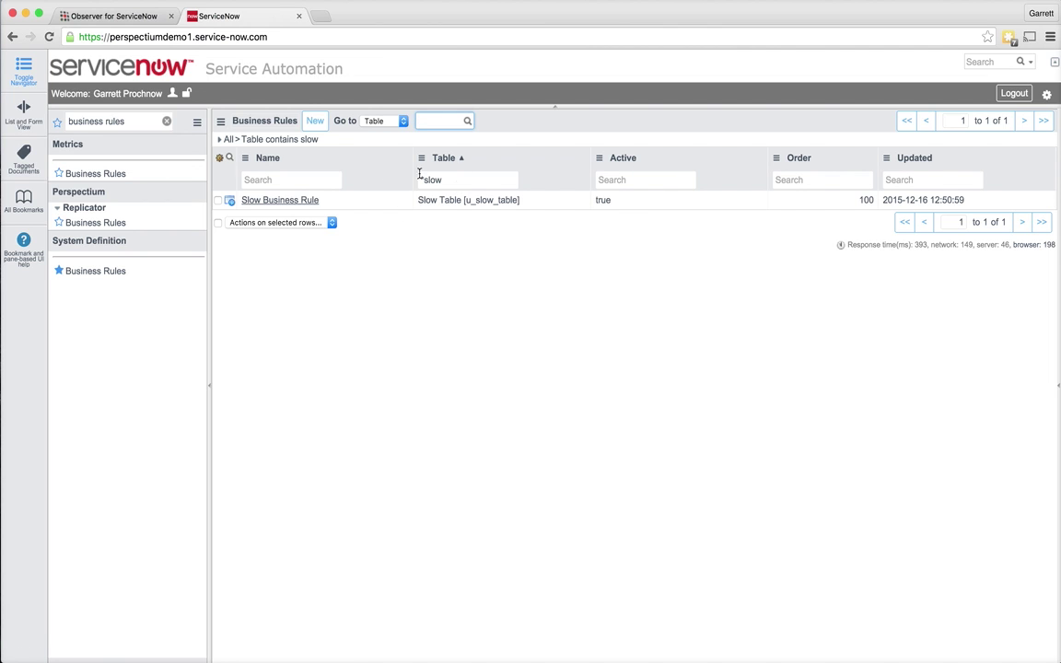
left_click(249, 201)
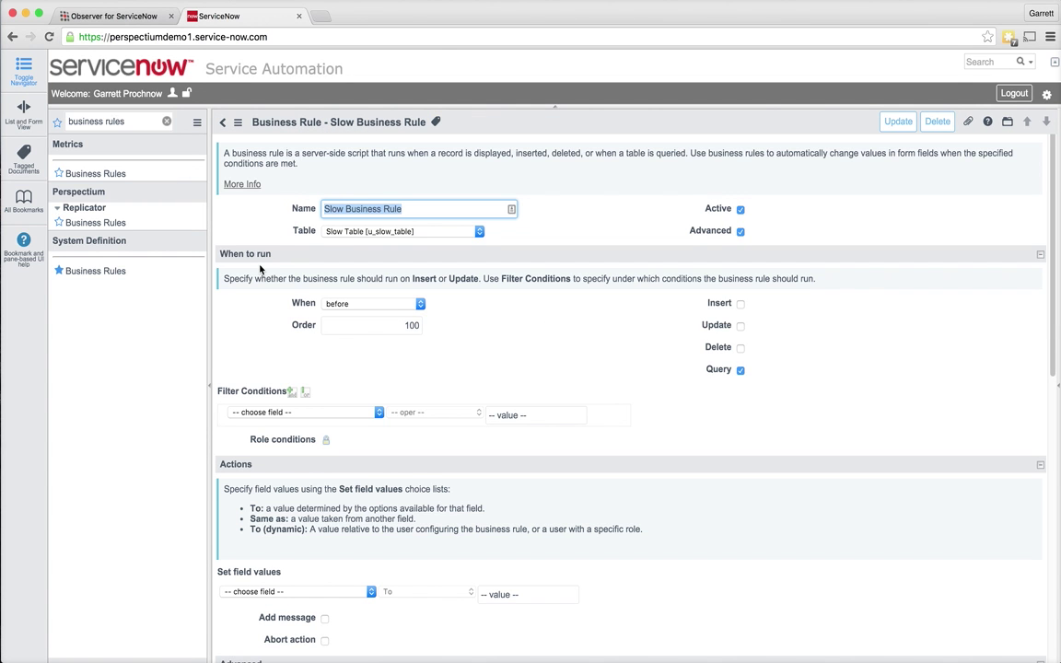
scroll(260, 268, "down", 5)
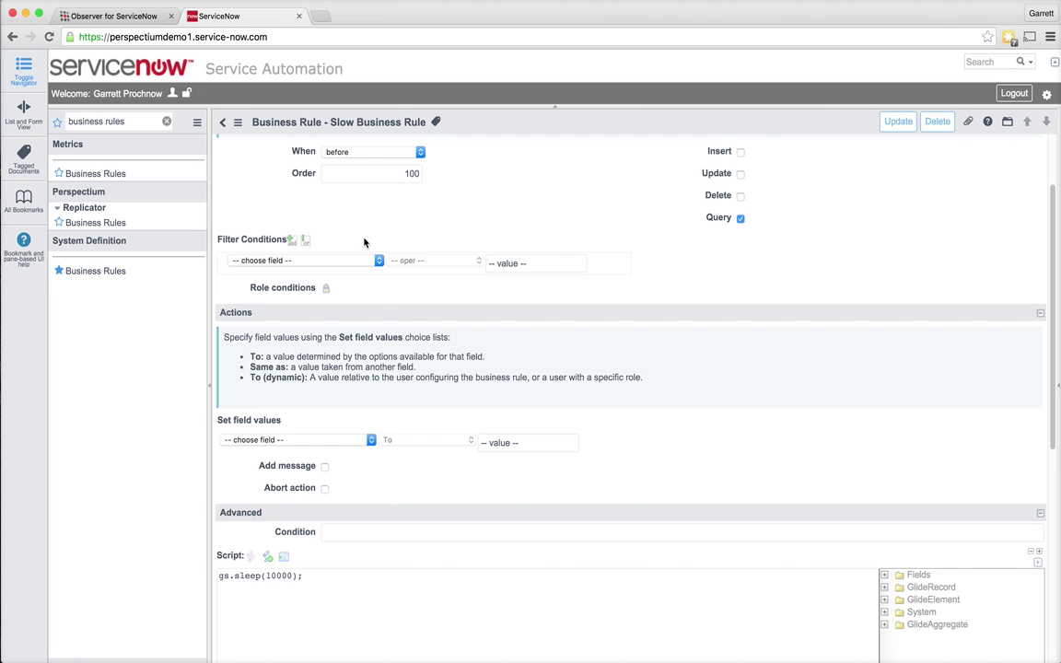
scroll(364, 242, "up", 1)
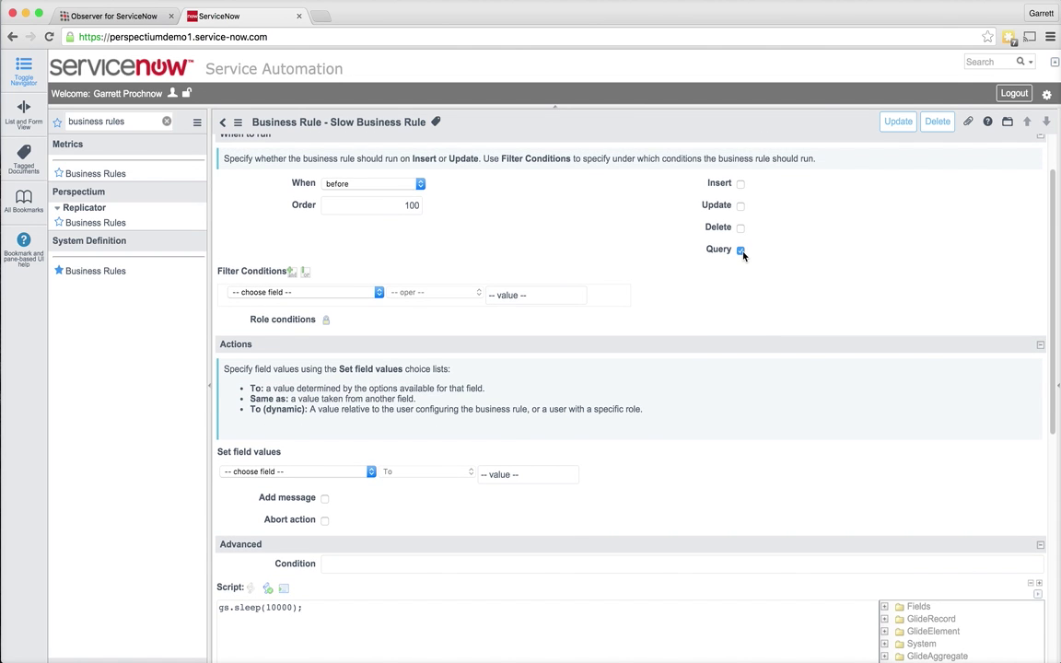
scroll(501, 296, "down", 3)
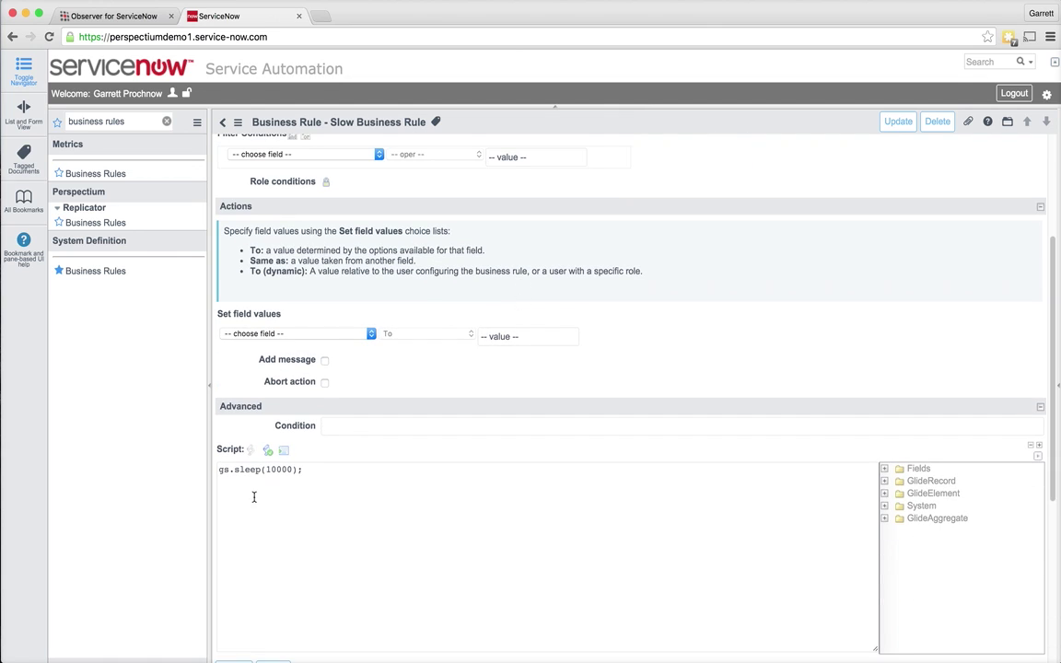